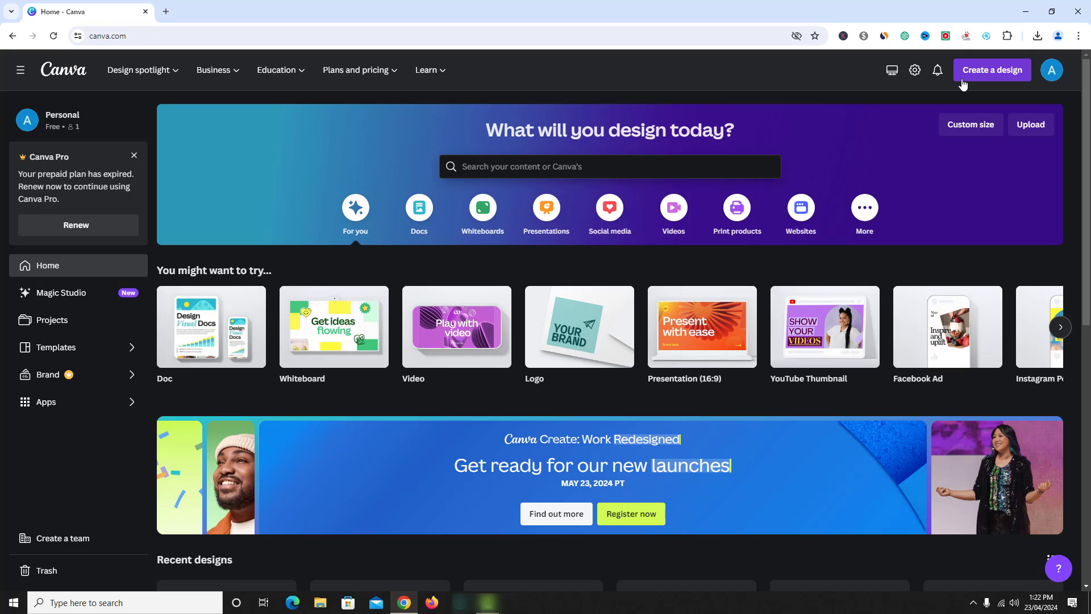
# Step: Bring up the new design types to start a blank 1920×1080 video design
pyautogui.click(991, 75)
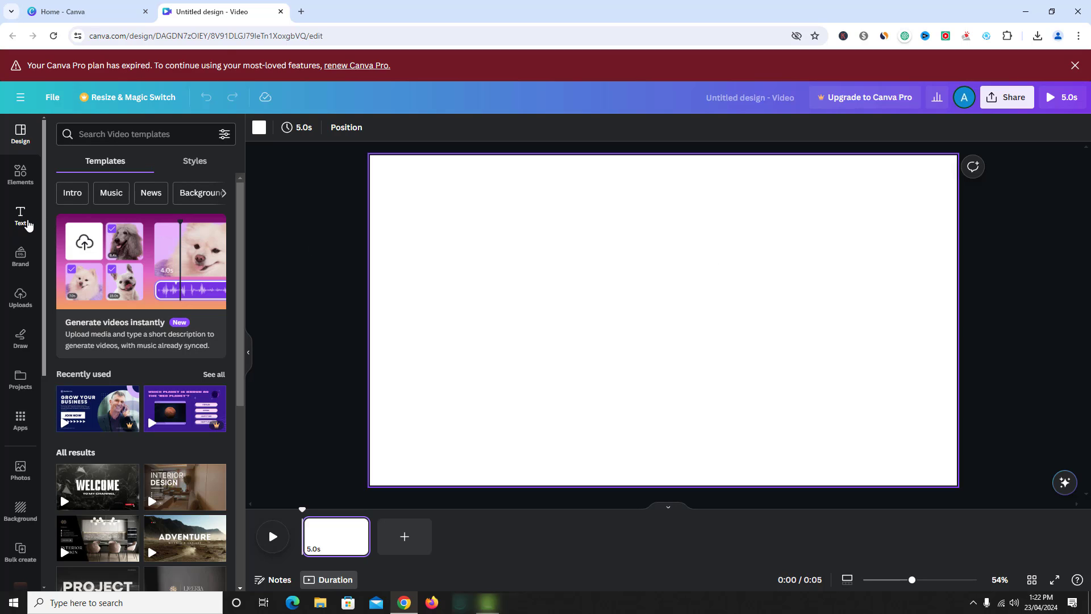
# Step: Add the Time for Brunch combination, delete its TIME FOR line, and select BRUNCH for retyping
pyautogui.click(21, 215)
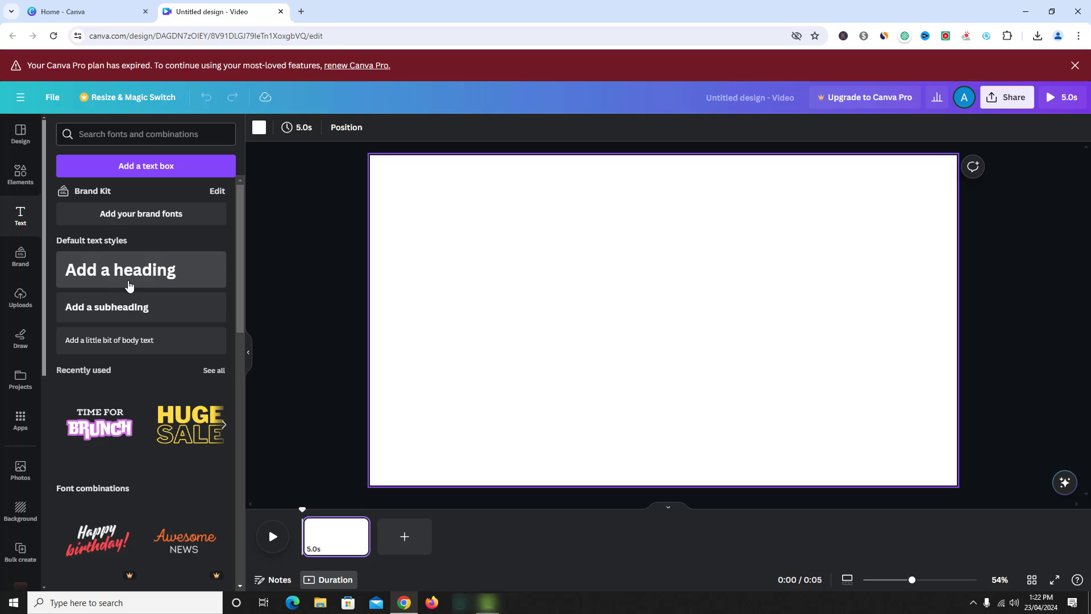
pyautogui.moveTo(100, 423)
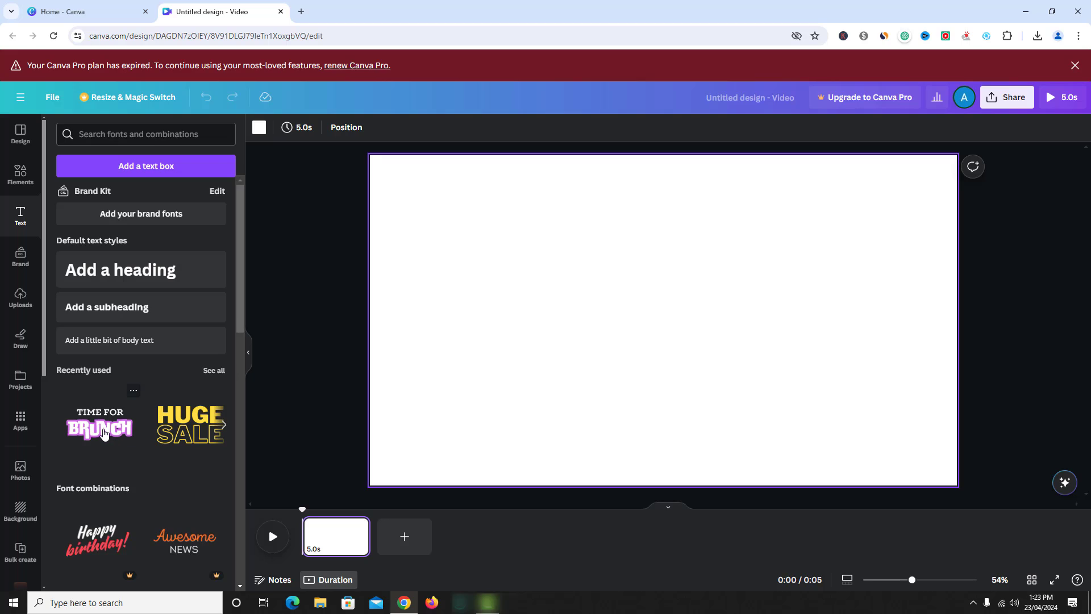
pyautogui.click(103, 433)
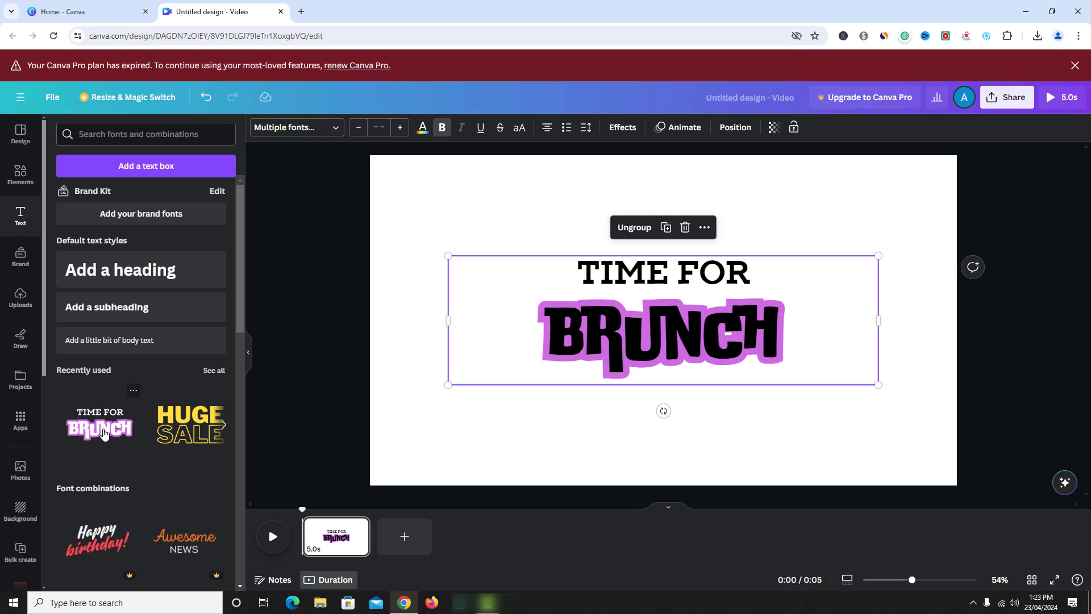
pyautogui.click(627, 280)
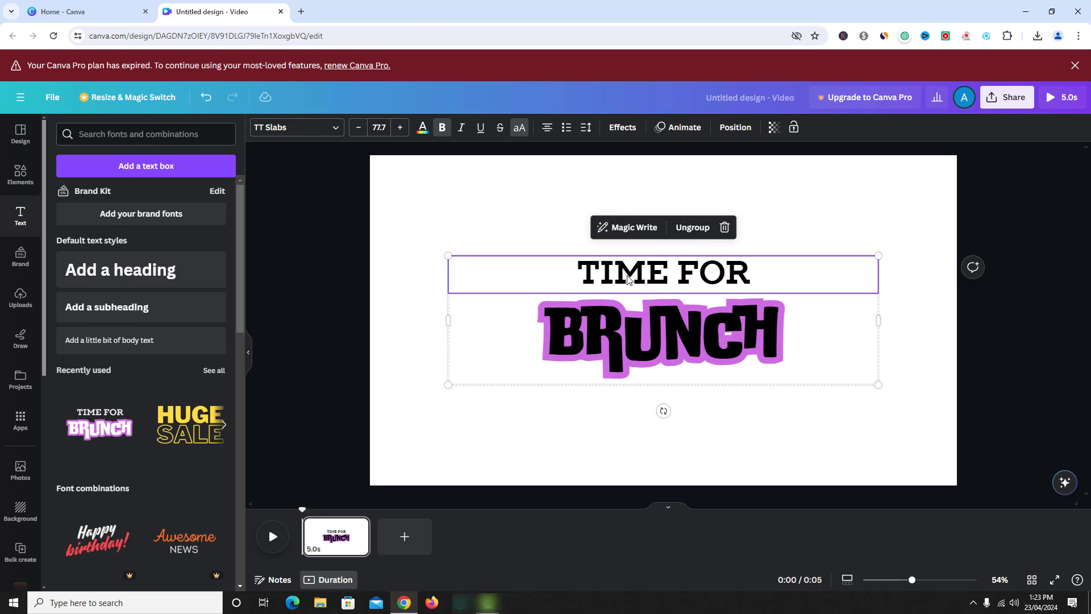
pyautogui.click(724, 227)
pyautogui.doubleClick(656, 342)
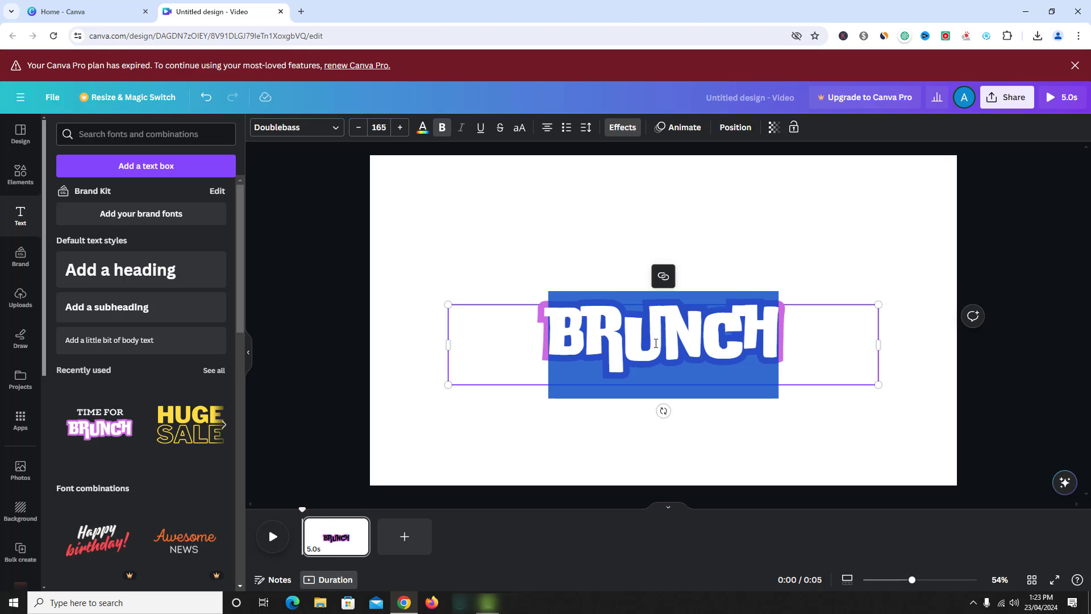
pyautogui.write('SU')
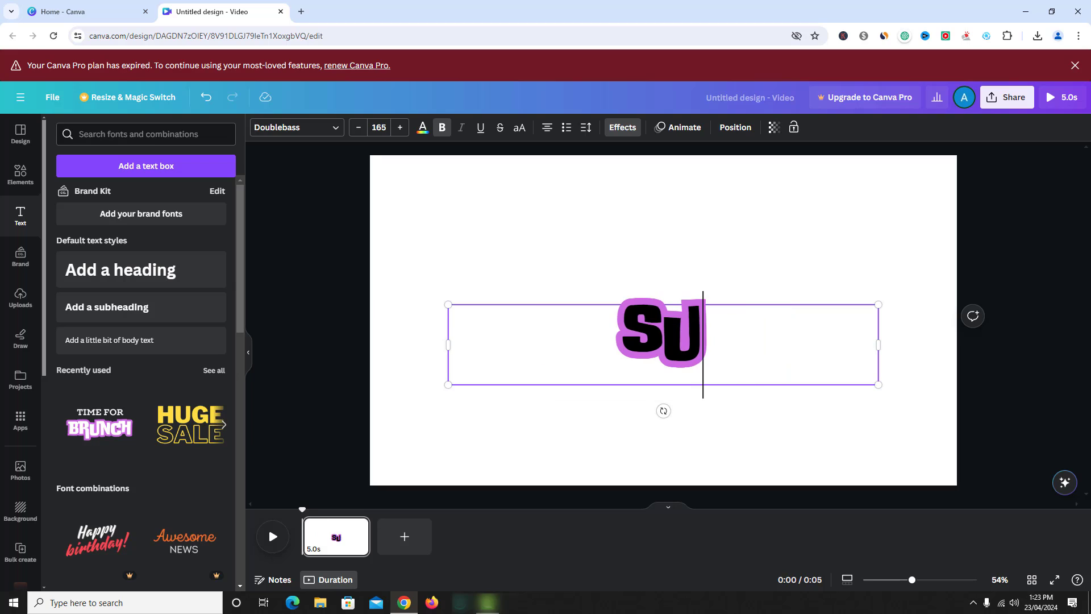
pyautogui.write('BSCRI')
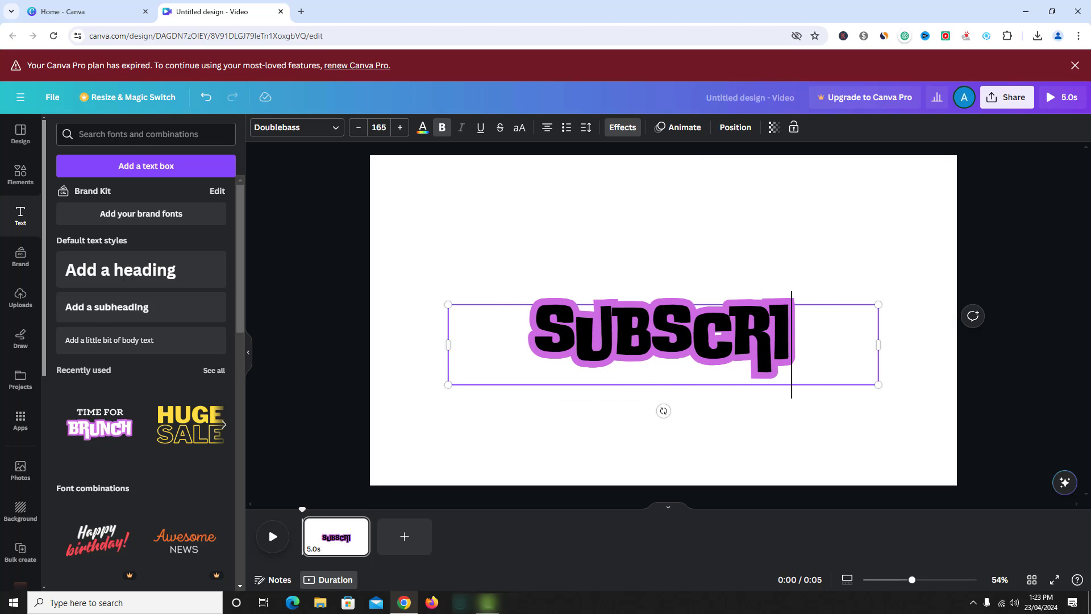
pyautogui.write('BE')
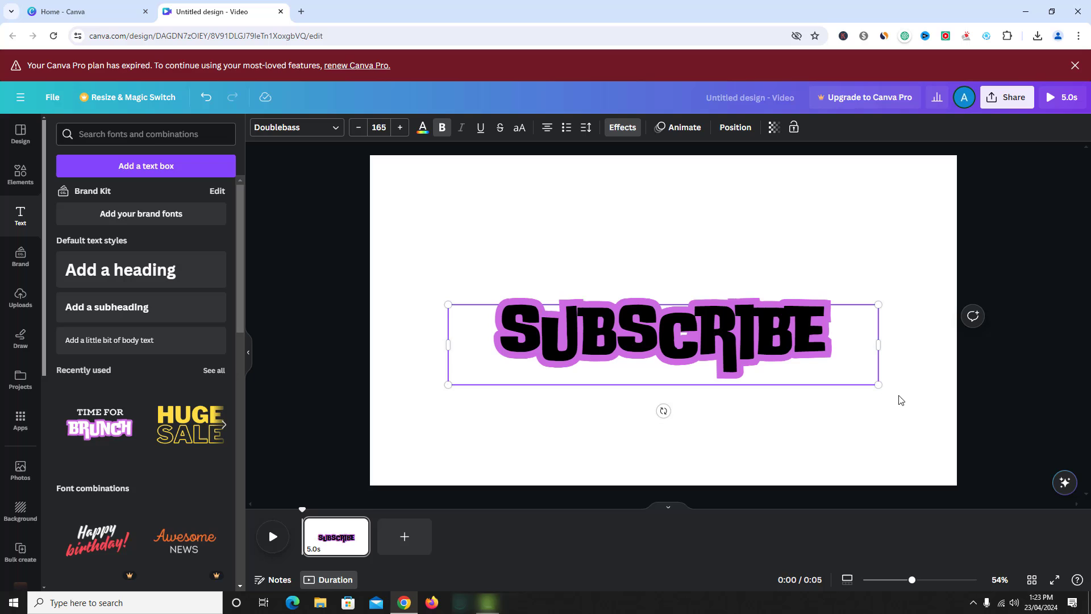
# Step: Shrink SUBSCRIBE slightly to size 120 and position it at the left of the page
pyautogui.moveTo(877, 385); pyautogui.dragTo(759, 350)
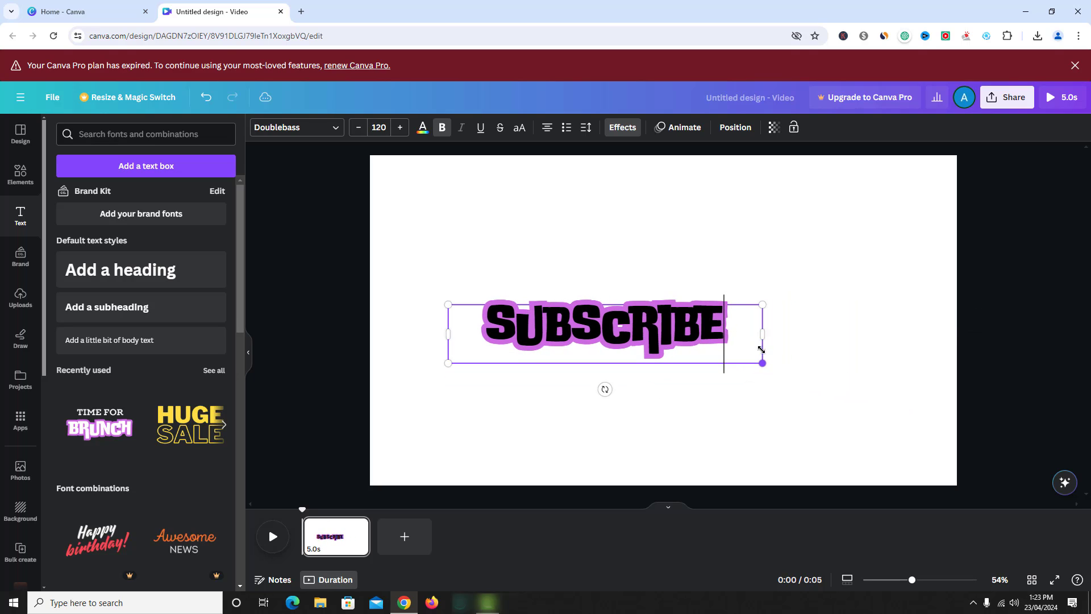
pyautogui.click(841, 266)
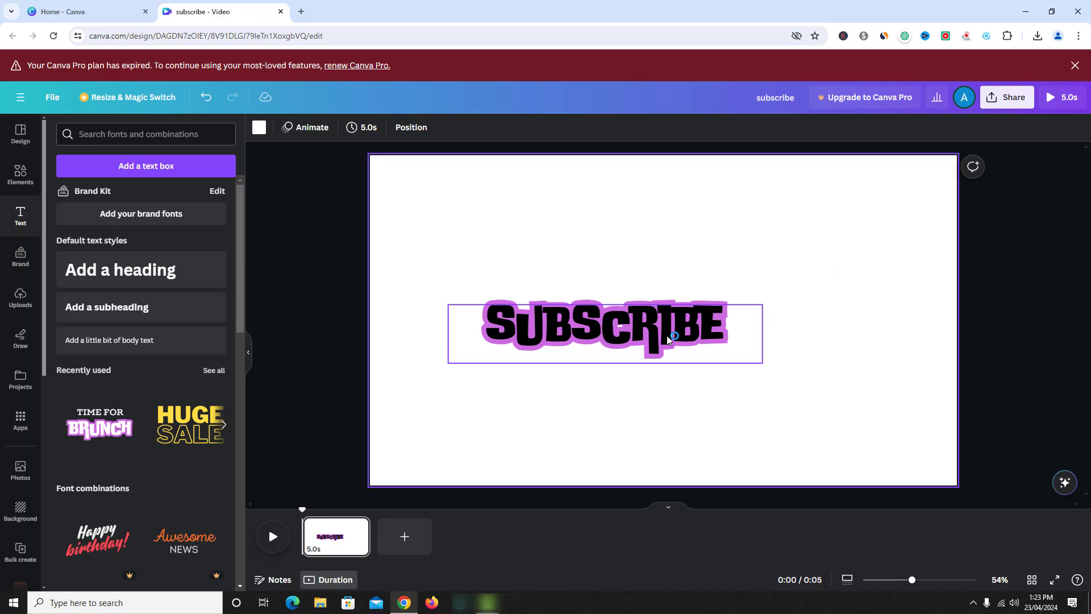
pyautogui.moveTo(664, 334); pyautogui.dragTo(570, 328)
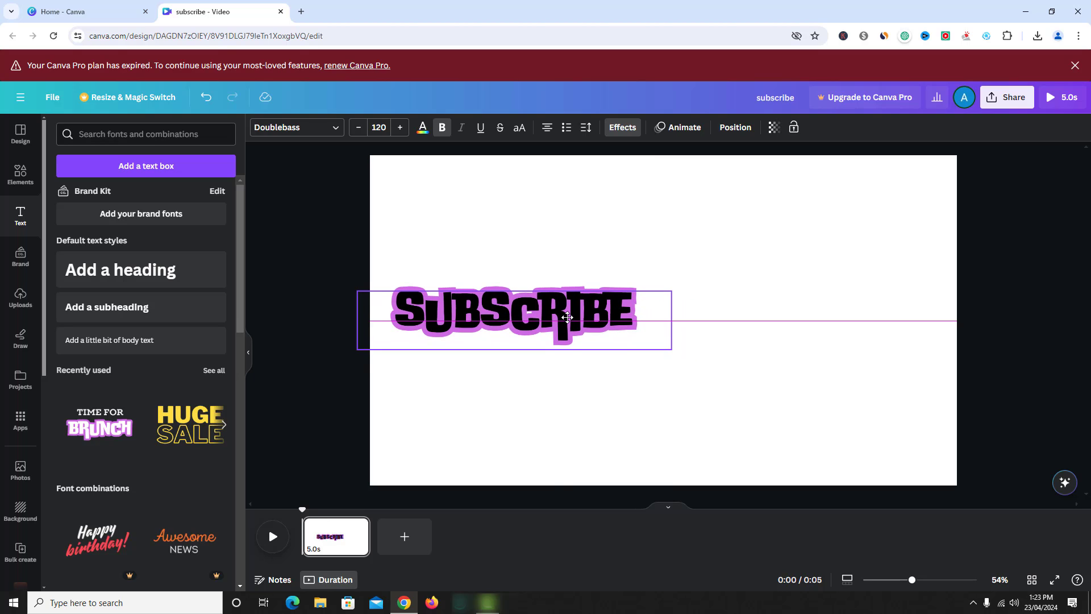
pyautogui.moveTo(570, 327); pyautogui.dragTo(565, 319)
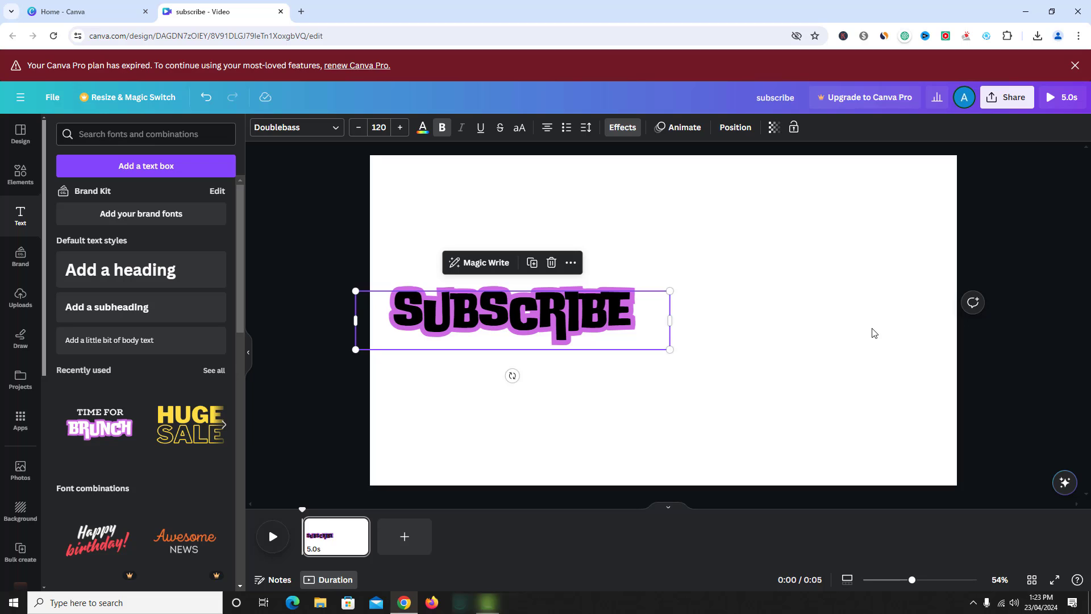
pyautogui.click(827, 309)
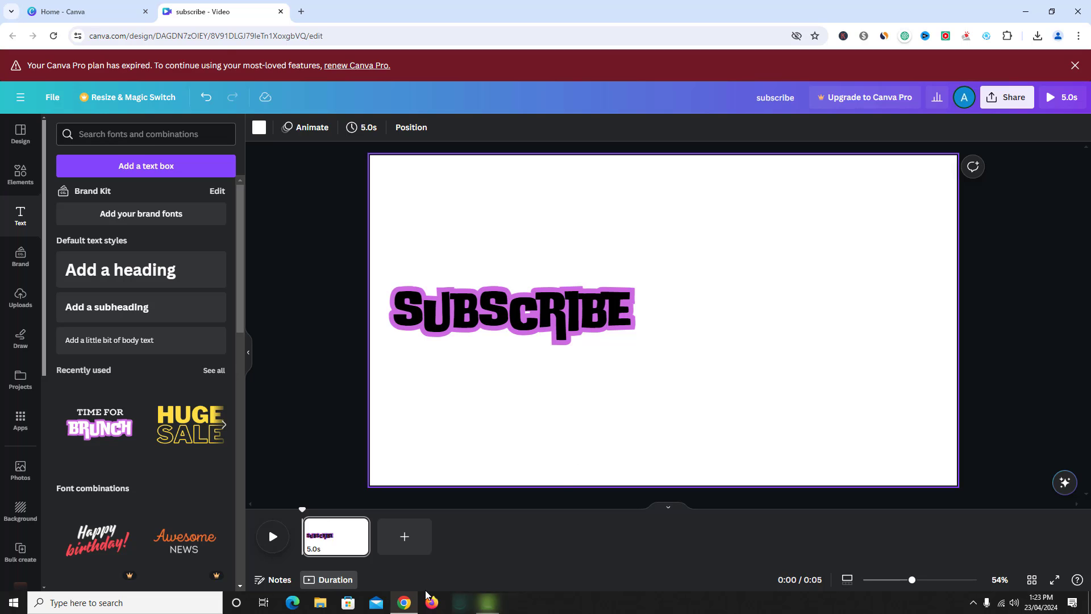
# Step: Duplicate page one, making a second SUBSCRIBE page and a 10-second video
pyautogui.moveTo(336, 536)
pyautogui.click(359, 530)
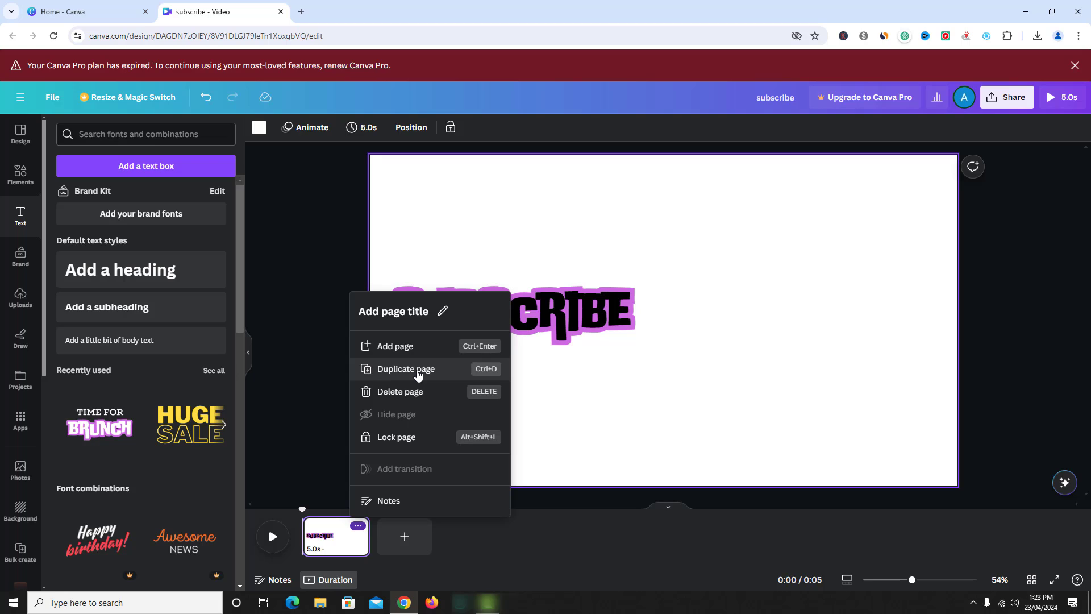
pyautogui.click(417, 376)
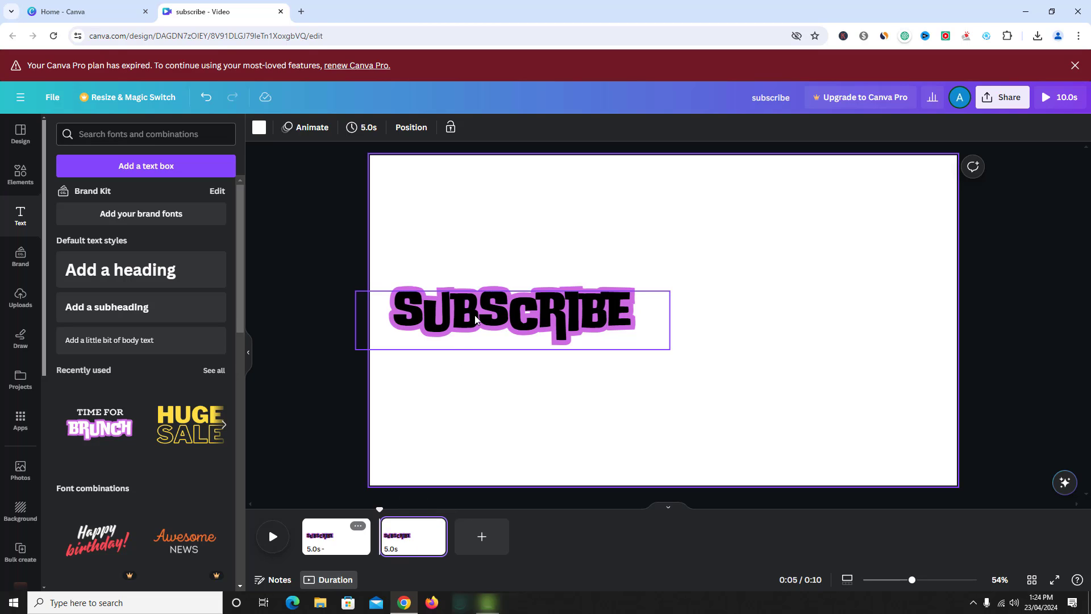
# Step: Move the page-two SUBSCRIBE headline from the left side to the right side
pyautogui.moveTo(476, 319); pyautogui.dragTo(779, 317)
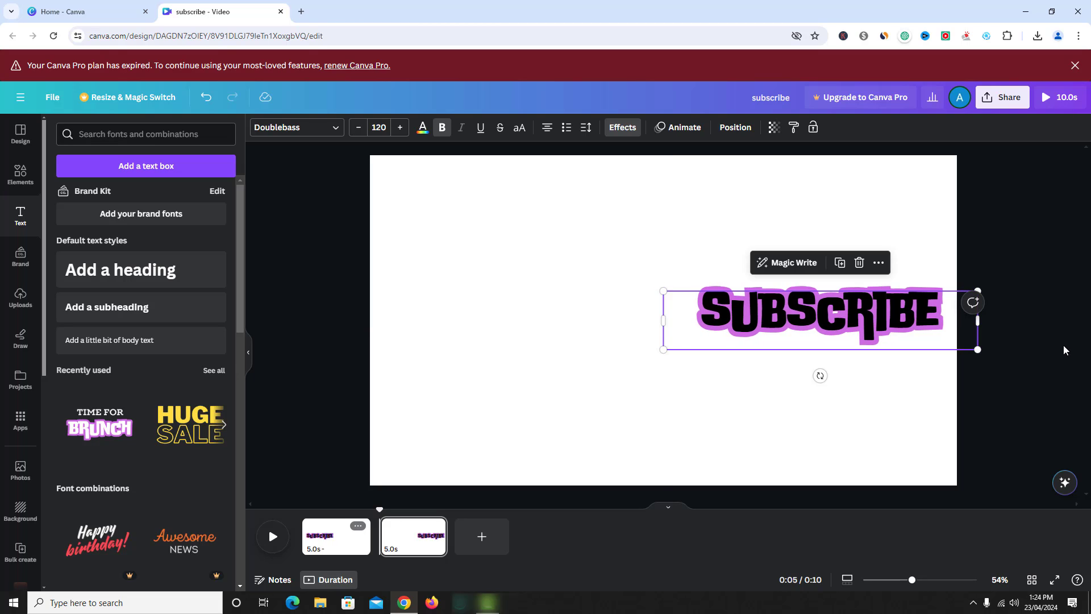
pyautogui.click(1044, 350)
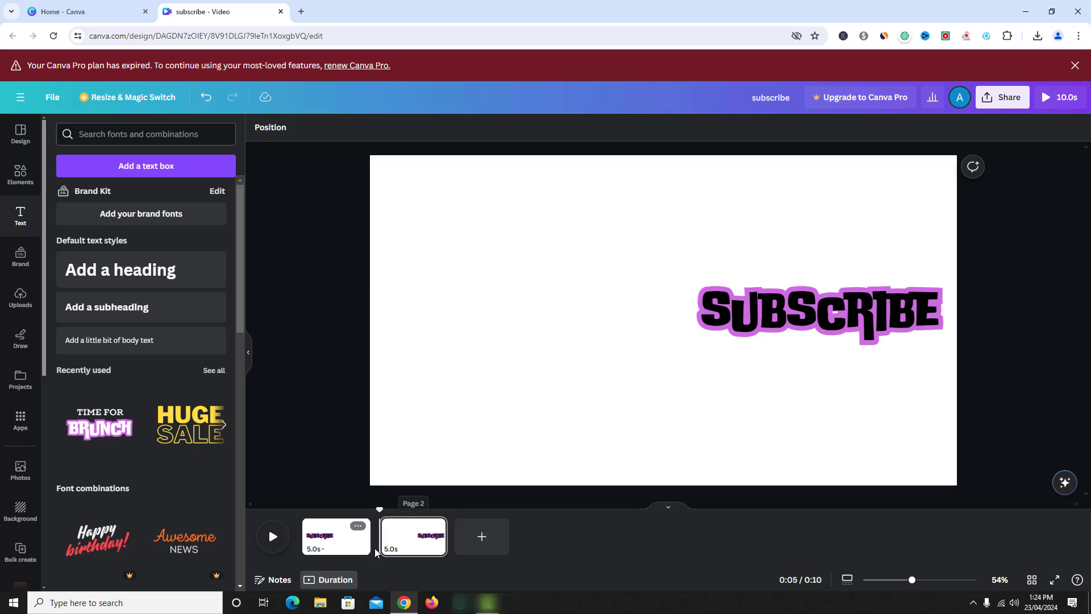
pyautogui.moveTo(381, 546)
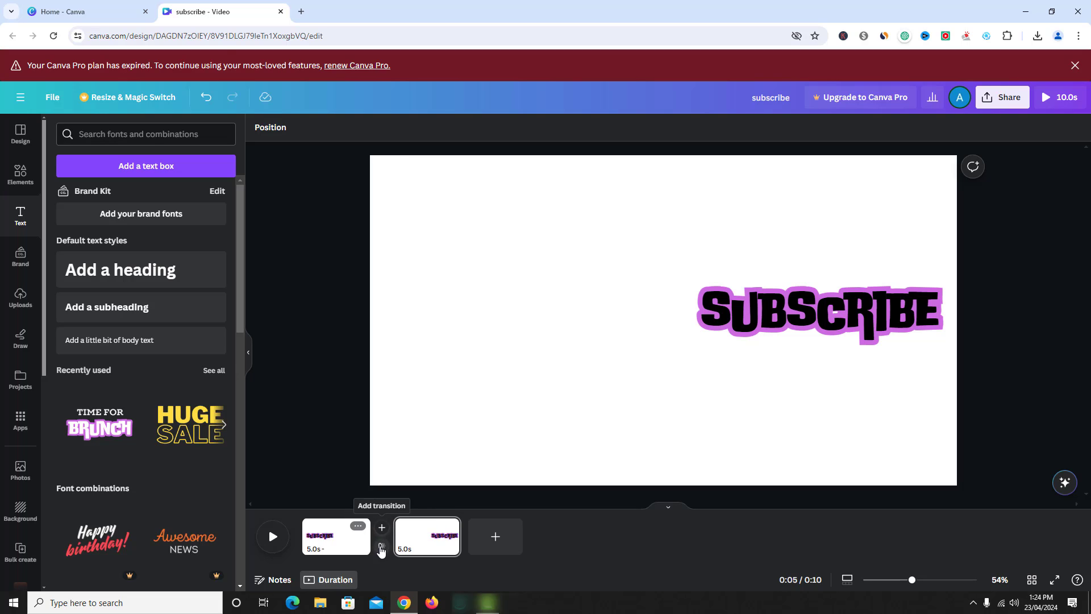
# Step: Apply a Match & Move transition between the two pages with a 1-second duration
pyautogui.click(381, 546)
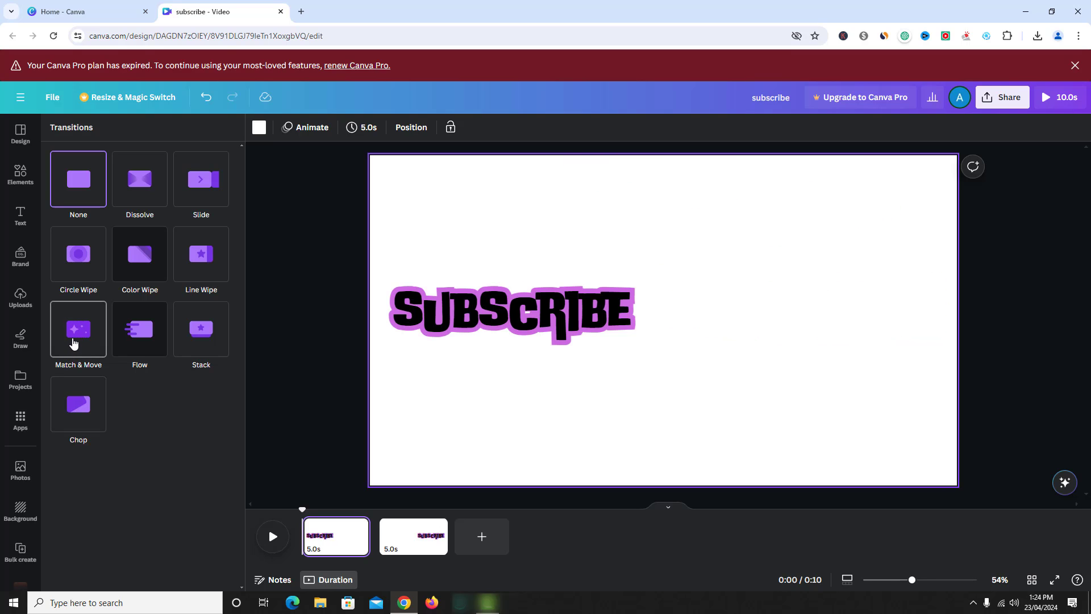
pyautogui.click(73, 343)
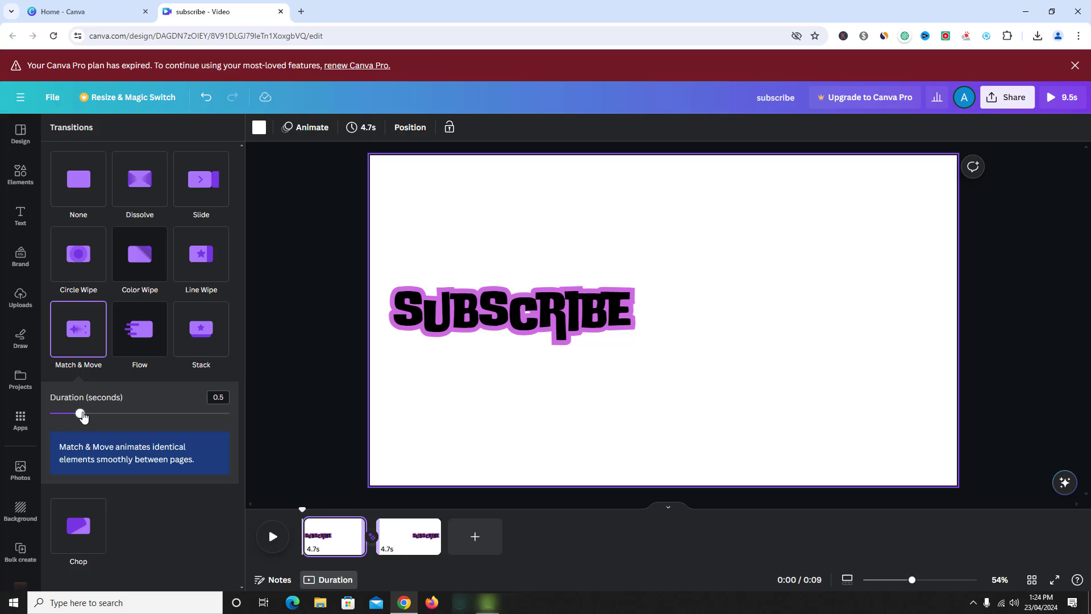
pyautogui.moveTo(82, 416); pyautogui.dragTo(58, 418)
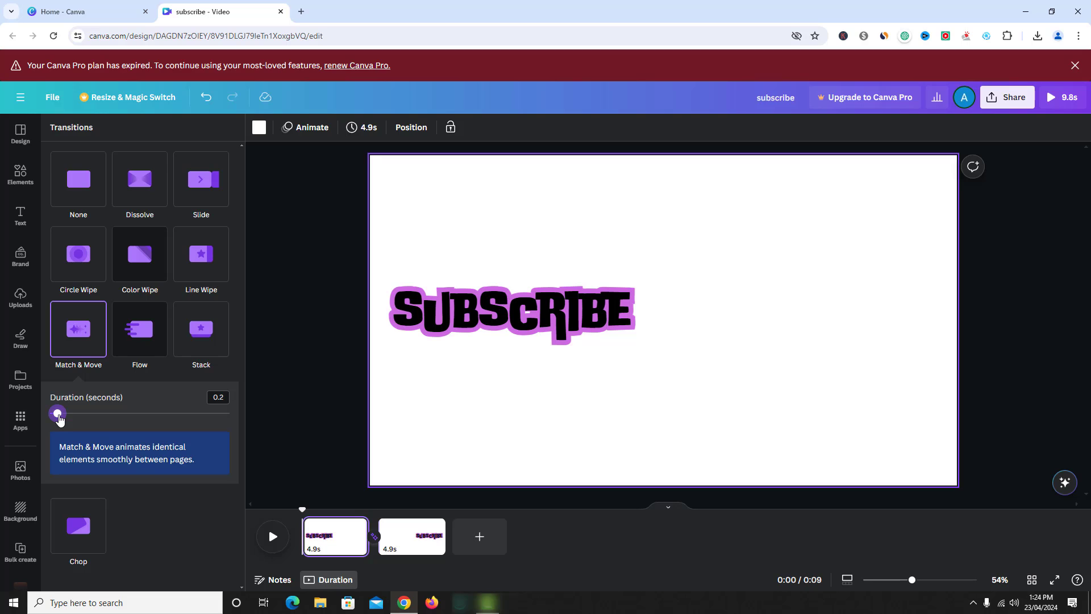
pyautogui.moveTo(59, 419); pyautogui.dragTo(96, 424)
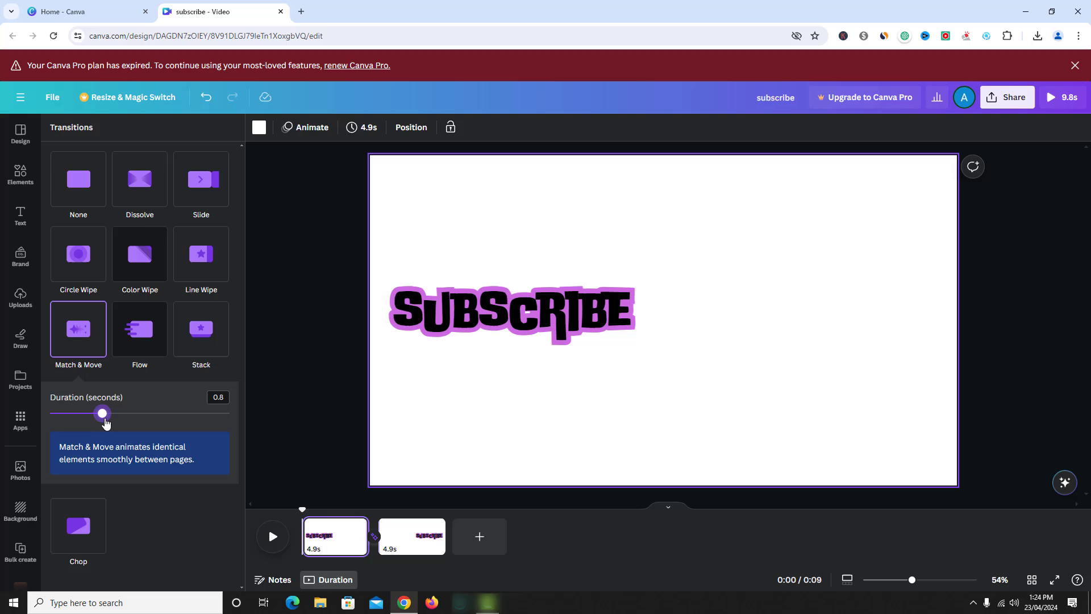
pyautogui.moveTo(97, 424); pyautogui.dragTo(119, 425)
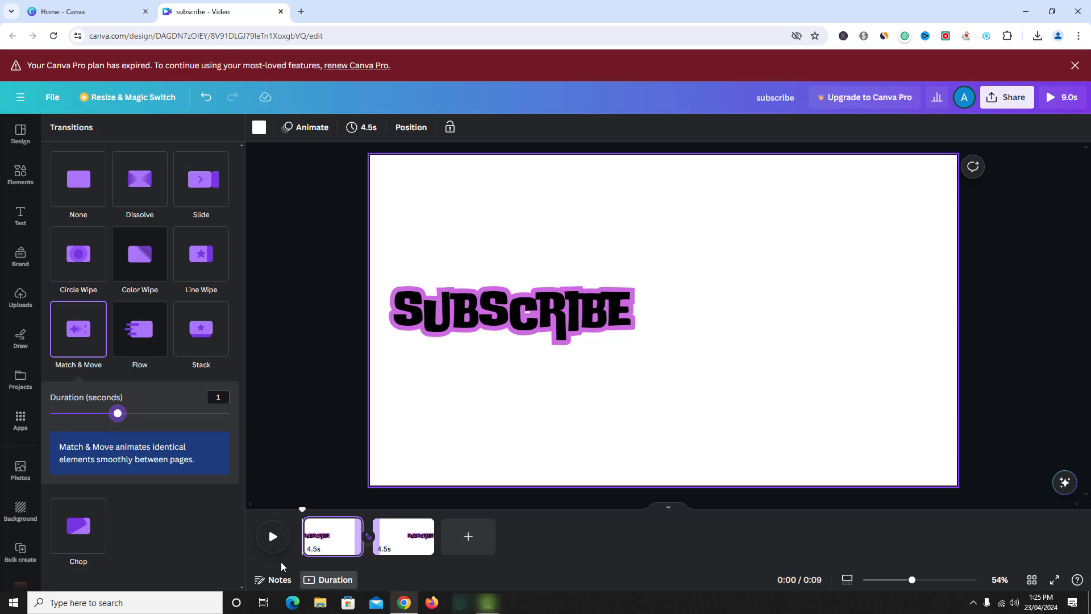
# Step: Play the video twice to watch SUBSCRIBE glide from left to right
pyautogui.click(273, 537)
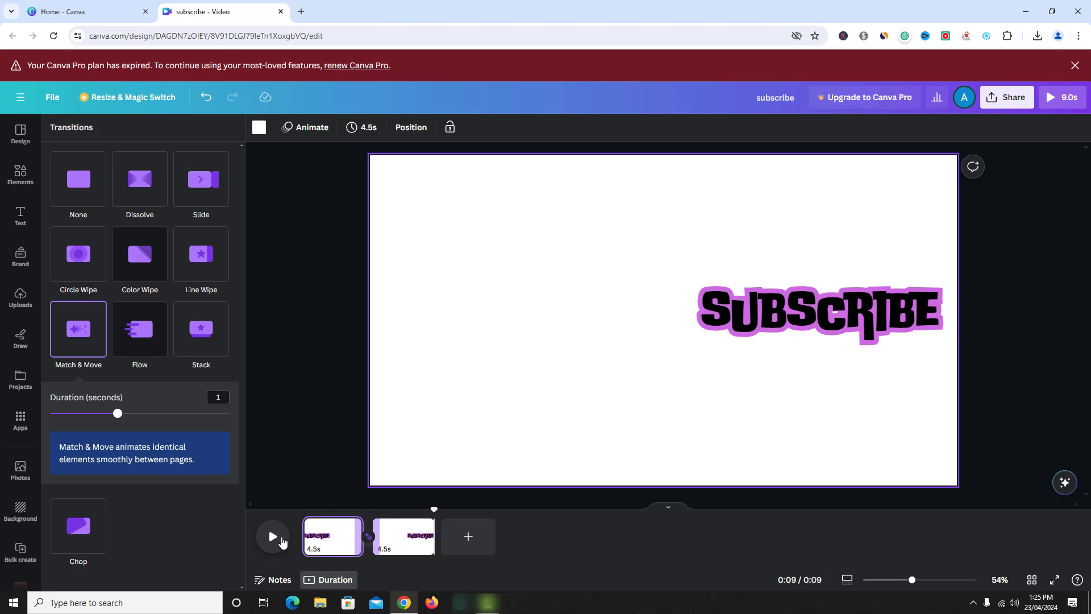
pyautogui.click(282, 541)
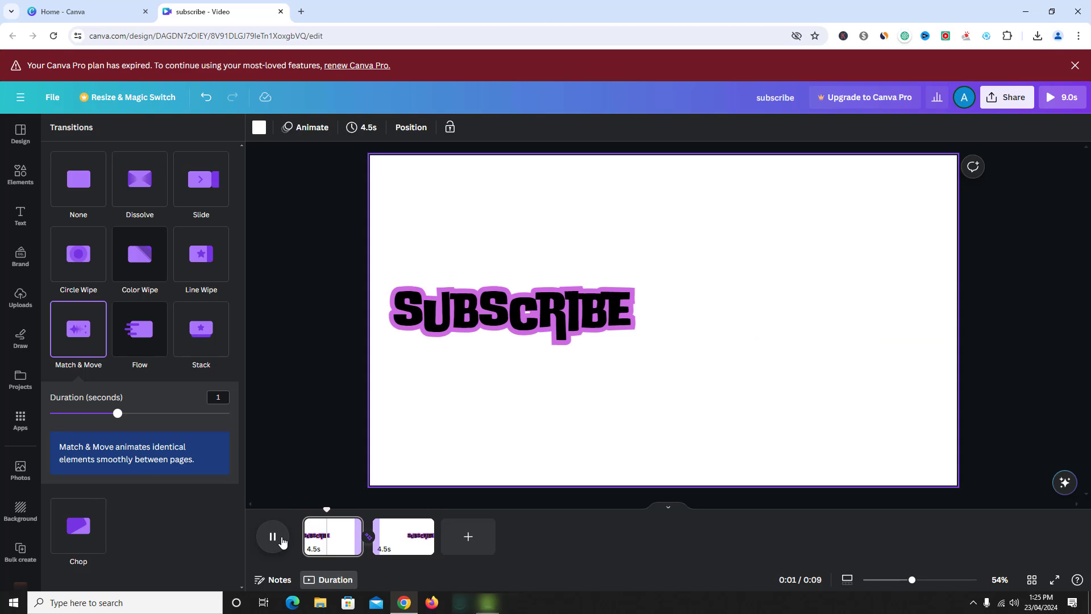